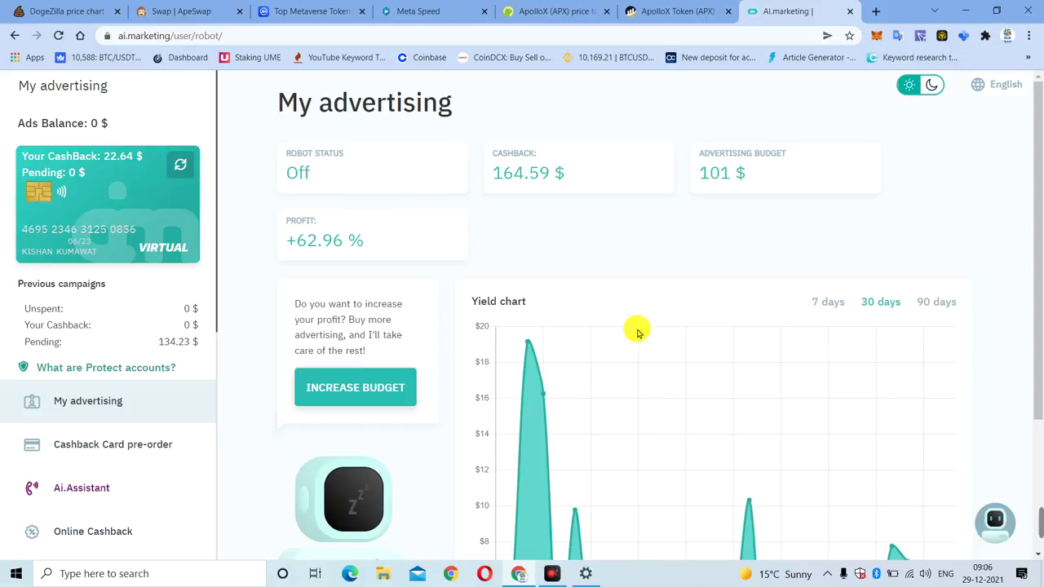
Mark up the My advertising dashboard with red freehand outlines and a large cross, and close the annotation overlay
{"action": "mouse_move", "coordinate": [1010, 547]}
{"action": "left_click", "coordinate": [966, 526]}
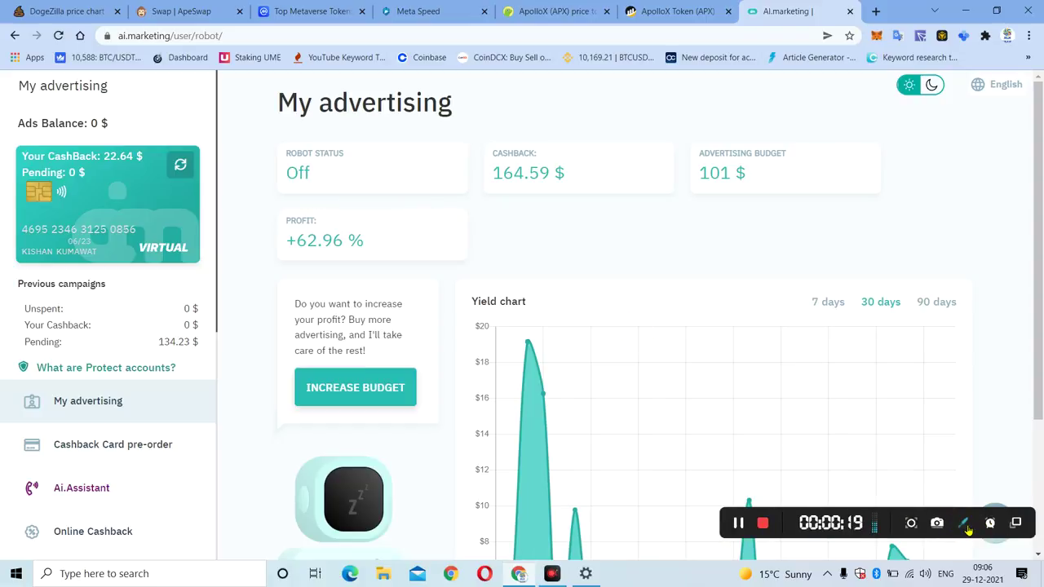
{"action": "mouse_move", "coordinate": [8, 120]}
{"action": "left_mouse_down"}
{"action": "mouse_move", "coordinate": [524, 131]}
{"action": "mouse_move", "coordinate": [869, 94]}
{"action": "left_mouse_up"}
{"action": "mouse_move", "coordinate": [955, 127]}
{"action": "left_mouse_down"}
{"action": "mouse_move", "coordinate": [994, 140]}
{"action": "mouse_move", "coordinate": [866, 250]}
{"action": "mouse_move", "coordinate": [59, 269]}
{"action": "mouse_move", "coordinate": [10, 322]}
{"action": "mouse_move", "coordinate": [13, 420]}
{"action": "mouse_move", "coordinate": [1012, 400]}
{"action": "left_mouse_up"}
{"action": "mouse_move", "coordinate": [1017, 490]}
{"action": "left_mouse_down"}
{"action": "mouse_move", "coordinate": [945, 557]}
{"action": "mouse_move", "coordinate": [462, 583]}
{"action": "mouse_move", "coordinate": [83, 578]}
{"action": "mouse_move", "coordinate": [8, 525]}
{"action": "mouse_move", "coordinate": [9, 410]}
{"action": "left_mouse_up"}
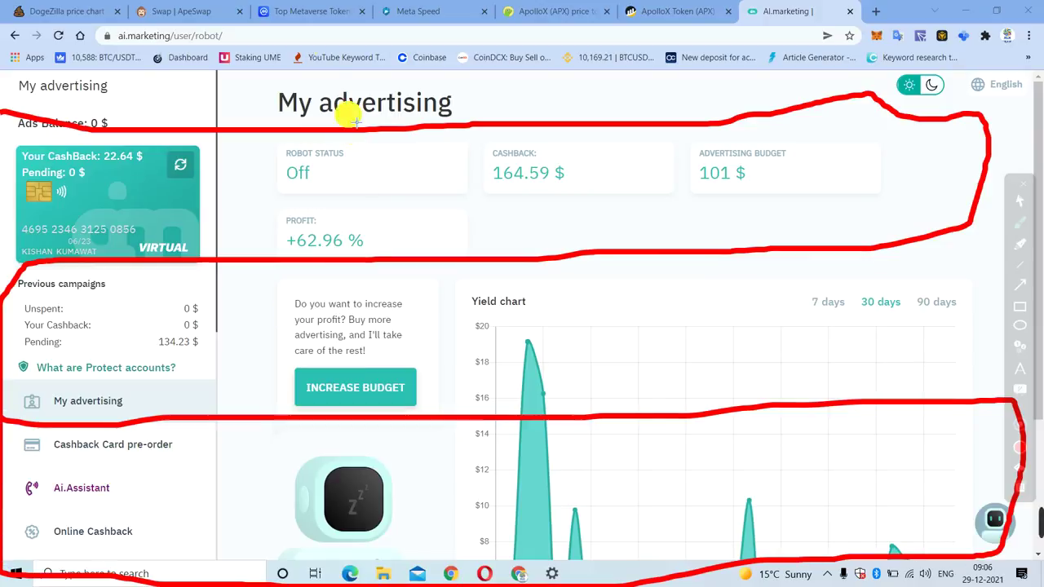
{"action": "left_click_drag", "start_coordinate": [219, 84], "coordinate": [490, 447]}
{"action": "left_click_drag", "start_coordinate": [524, 485], "coordinate": [662, 571]}
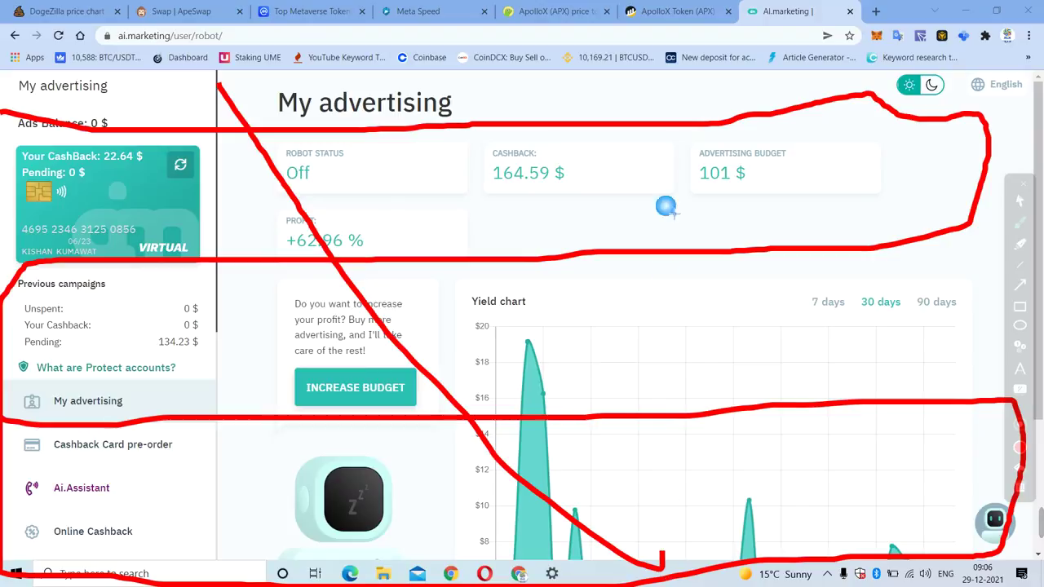
{"action": "left_click_drag", "start_coordinate": [668, 137], "coordinate": [312, 571]}
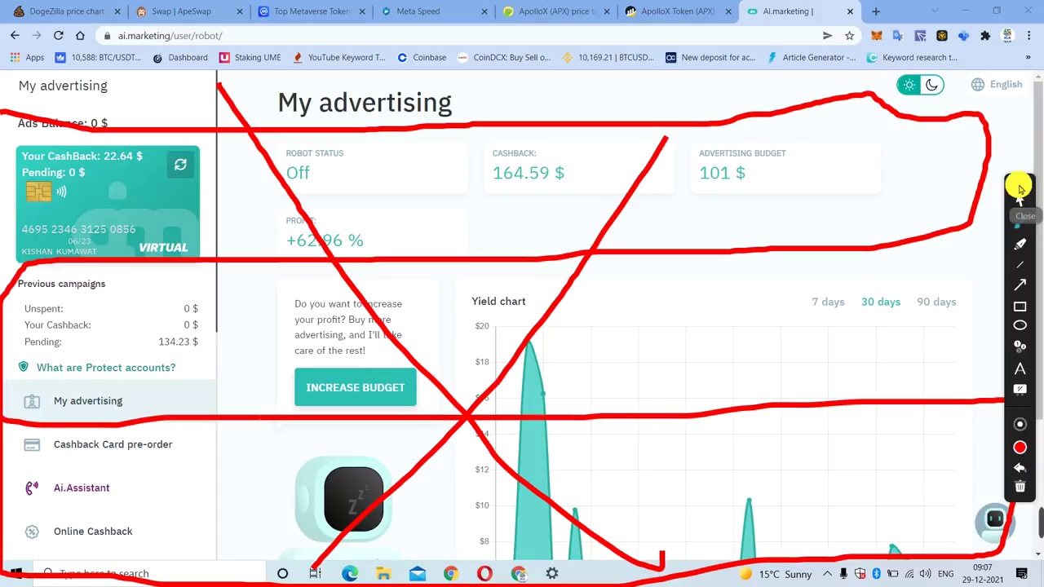
{"action": "left_click", "coordinate": [1025, 189]}
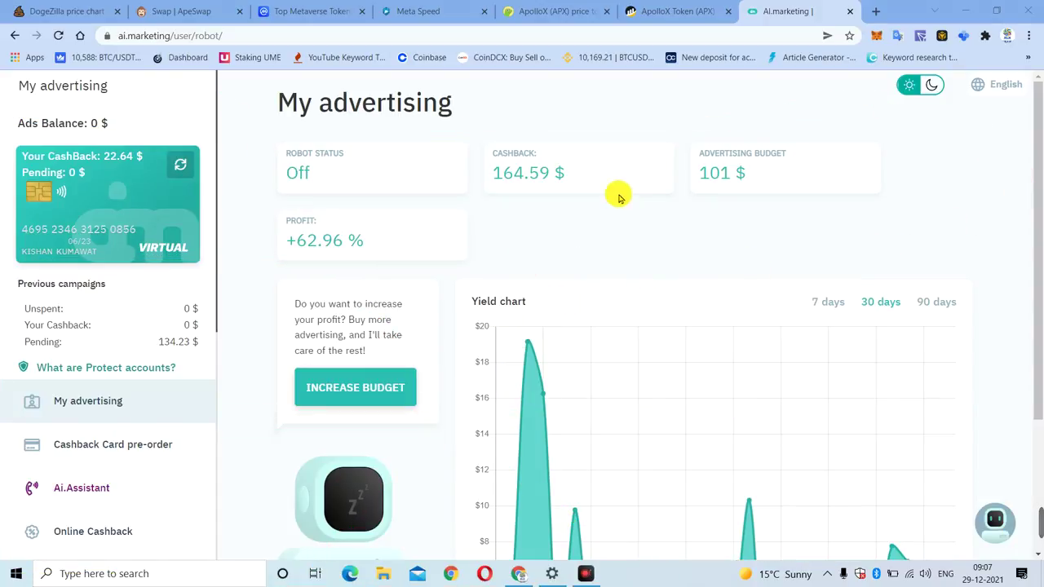
Look through the account's Cashback and Stats pages and open the Transfer page
{"action": "scroll", "coordinate": [138, 400], "scroll_direction": "down", "scroll_amount": 2}
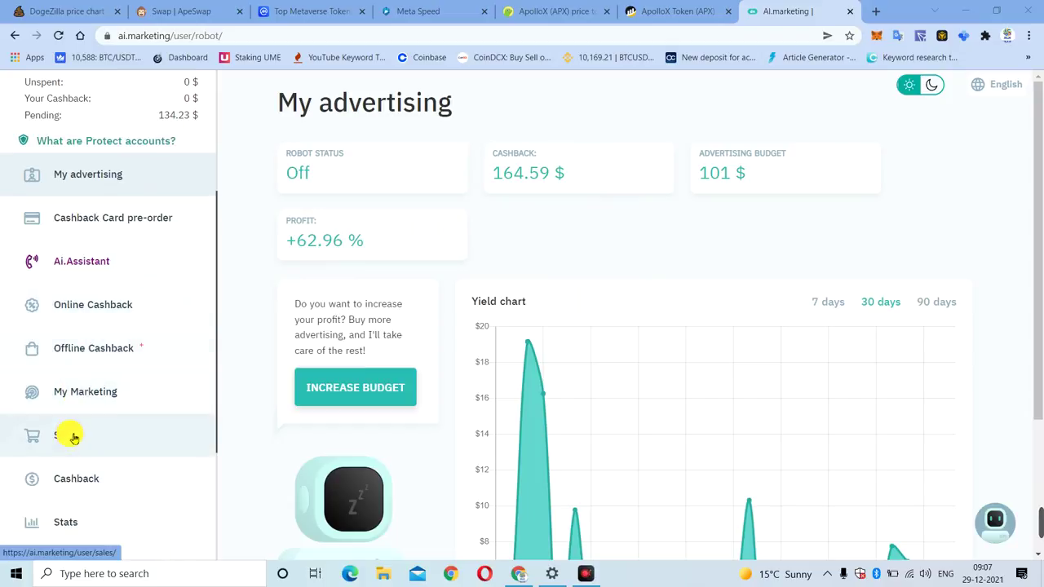
{"action": "left_click", "coordinate": [80, 478]}
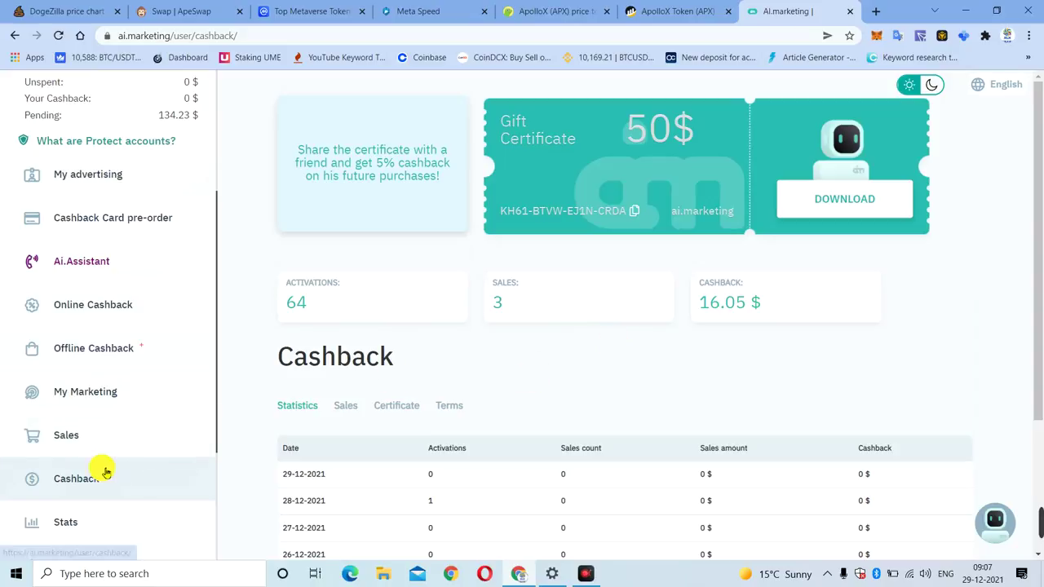
{"action": "scroll", "coordinate": [98, 444], "scroll_direction": "down", "scroll_amount": 2}
{"action": "left_click", "coordinate": [93, 413]}
{"action": "left_click", "coordinate": [109, 464]}
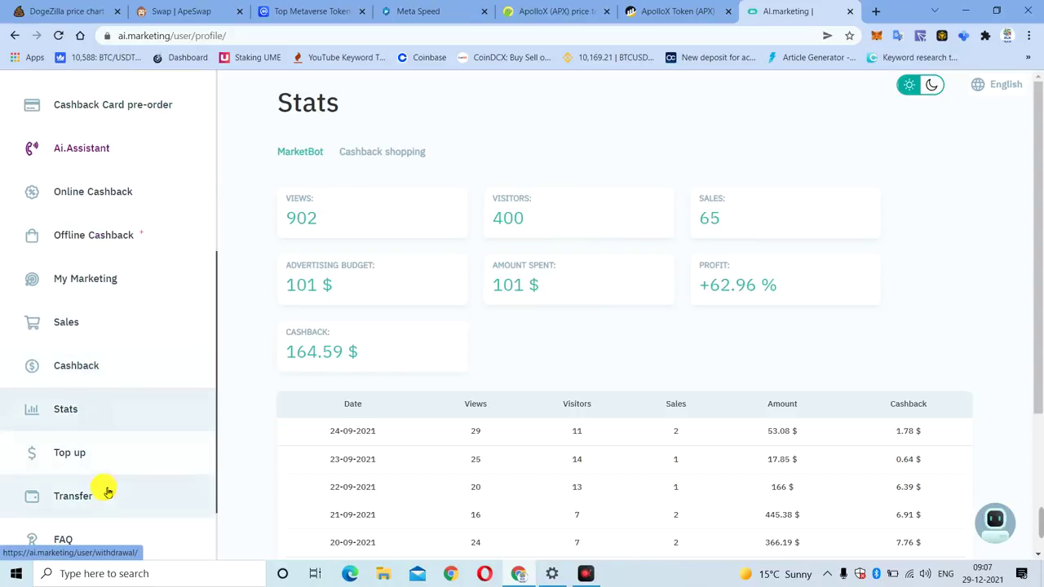
{"action": "left_click", "coordinate": [109, 496]}
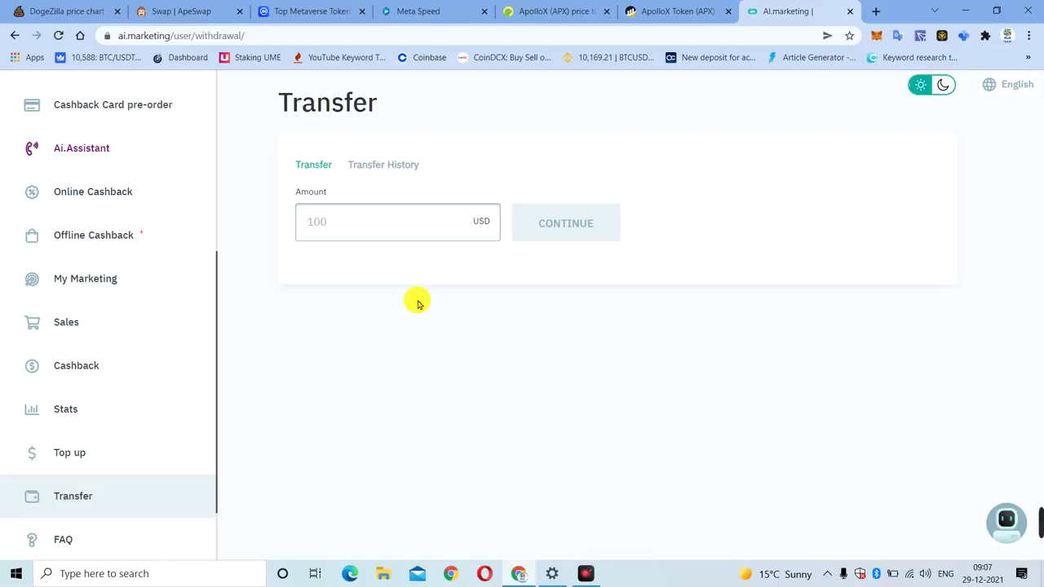
Circle and cross out the Transfer heading area with red freehand strokes, and close the annotation overlay
{"action": "mouse_move", "coordinate": [1033, 517]}
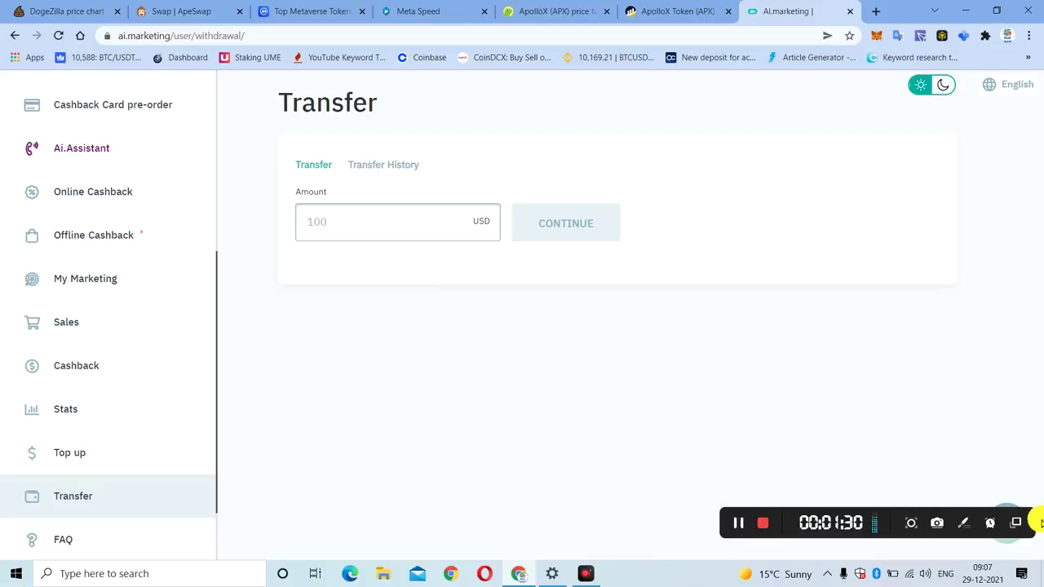
{"action": "left_click", "coordinate": [966, 525]}
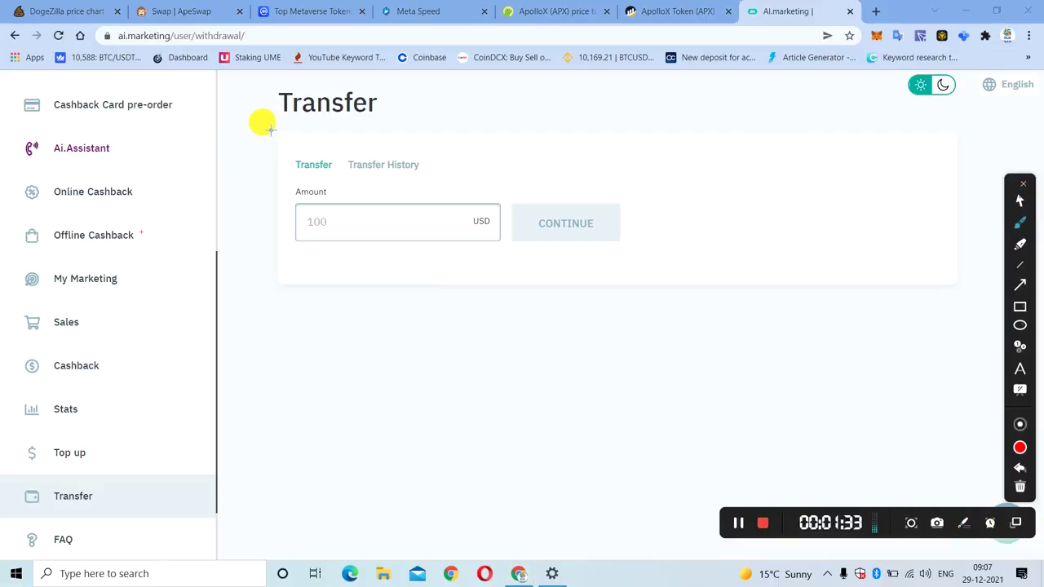
{"action": "mouse_move", "coordinate": [266, 101]}
{"action": "left_mouse_down"}
{"action": "mouse_move", "coordinate": [261, 149]}
{"action": "mouse_move", "coordinate": [354, 181]}
{"action": "mouse_move", "coordinate": [652, 209]}
{"action": "mouse_move", "coordinate": [852, 194]}
{"action": "mouse_move", "coordinate": [493, 74]}
{"action": "mouse_move", "coordinate": [260, 96]}
{"action": "left_mouse_up"}
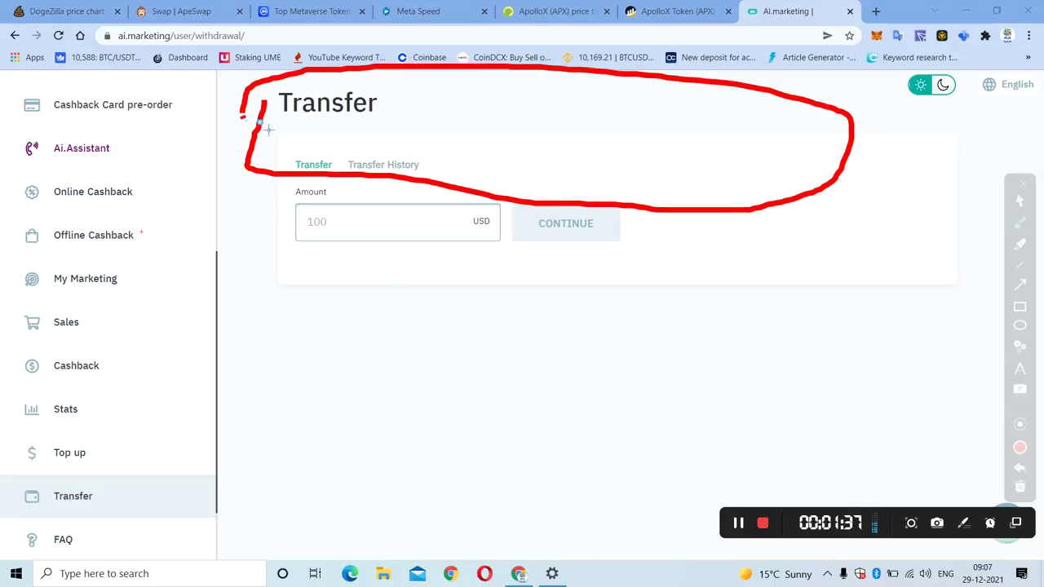
{"action": "left_click_drag", "start_coordinate": [504, 69], "coordinate": [561, 203]}
{"action": "mouse_move", "coordinate": [613, 70]}
{"action": "left_mouse_down"}
{"action": "mouse_move", "coordinate": [500, 141]}
{"action": "mouse_move", "coordinate": [432, 160]}
{"action": "left_mouse_up"}
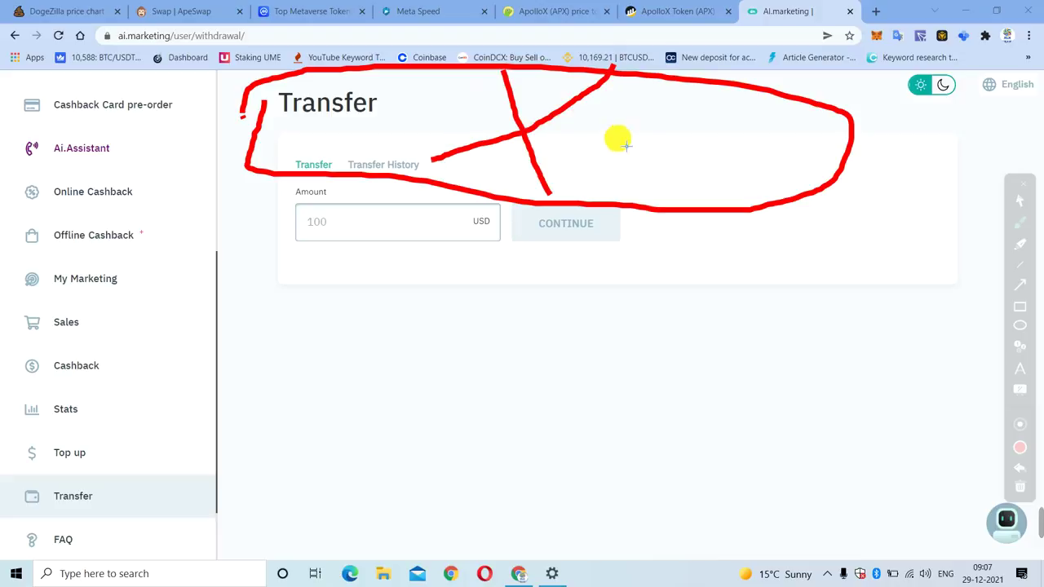
{"action": "left_click", "coordinate": [1026, 186]}
View the transfer history and circle its Ethereum and Tether records in red, closing the annotation overlay when finished
{"action": "left_click", "coordinate": [383, 168]}
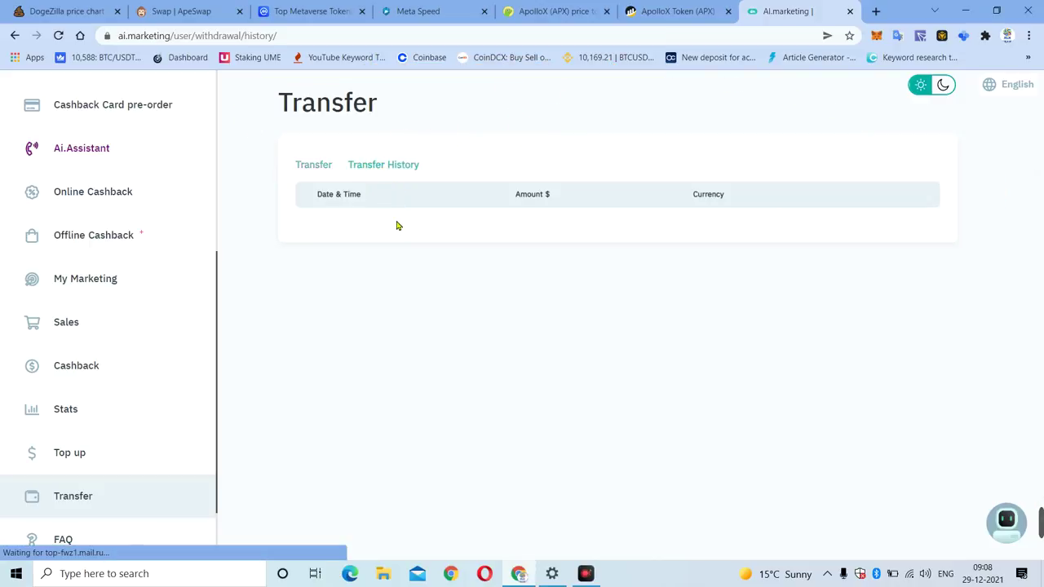
{"action": "mouse_move", "coordinate": [1019, 531]}
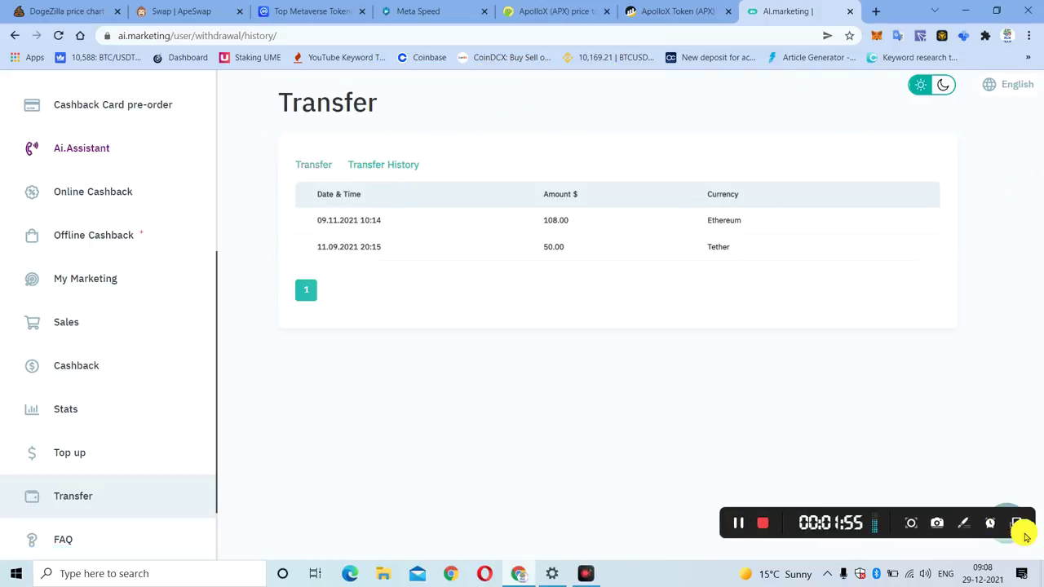
{"action": "left_click", "coordinate": [963, 523]}
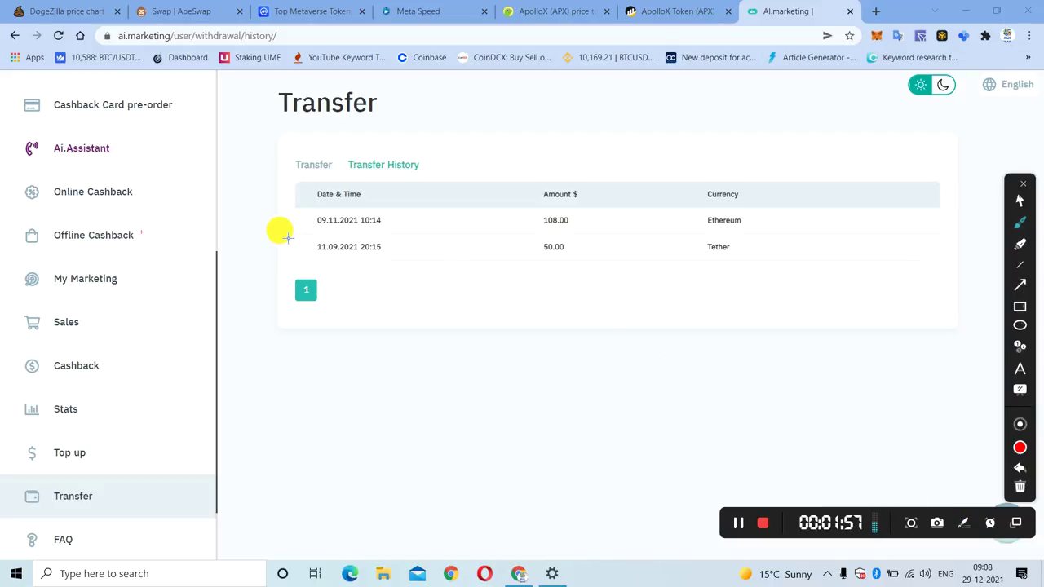
{"action": "mouse_move", "coordinate": [365, 249]}
{"action": "left_mouse_down"}
{"action": "mouse_move", "coordinate": [413, 239]}
{"action": "mouse_move", "coordinate": [683, 248]}
{"action": "mouse_move", "coordinate": [765, 237]}
{"action": "left_mouse_up"}
{"action": "mouse_move", "coordinate": [811, 192]}
{"action": "left_mouse_down"}
{"action": "mouse_move", "coordinate": [752, 163]}
{"action": "mouse_move", "coordinate": [379, 165]}
{"action": "mouse_move", "coordinate": [287, 188]}
{"action": "left_mouse_up"}
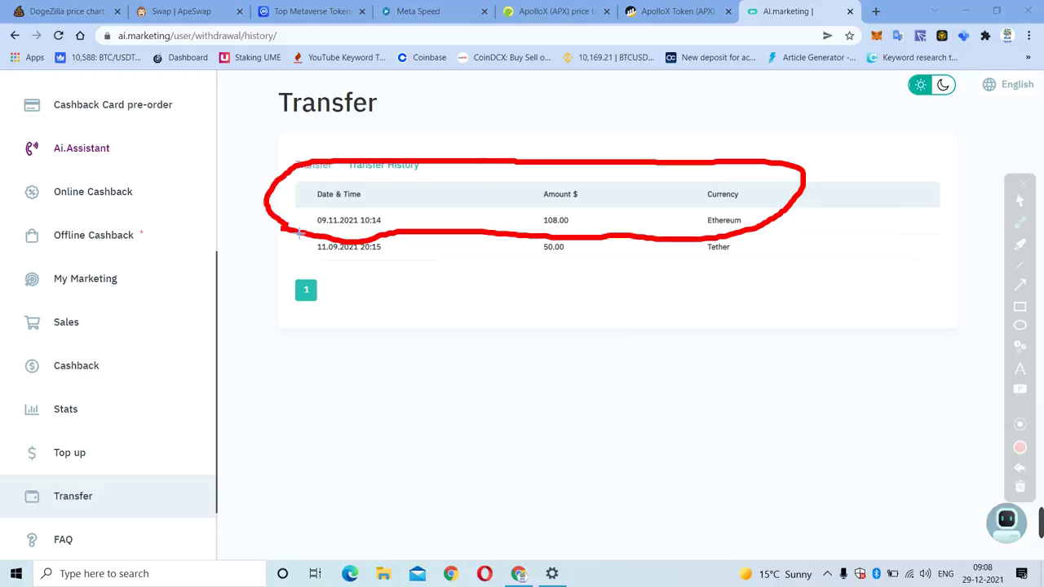
{"action": "left_click_drag", "start_coordinate": [291, 226], "coordinate": [285, 228]}
{"action": "mouse_move", "coordinate": [354, 274]}
{"action": "left_mouse_down"}
{"action": "mouse_move", "coordinate": [799, 270]}
{"action": "mouse_move", "coordinate": [816, 250]}
{"action": "mouse_move", "coordinate": [552, 159]}
{"action": "mouse_move", "coordinate": [284, 157]}
{"action": "mouse_move", "coordinate": [265, 274]}
{"action": "mouse_move", "coordinate": [362, 285]}
{"action": "left_mouse_up"}
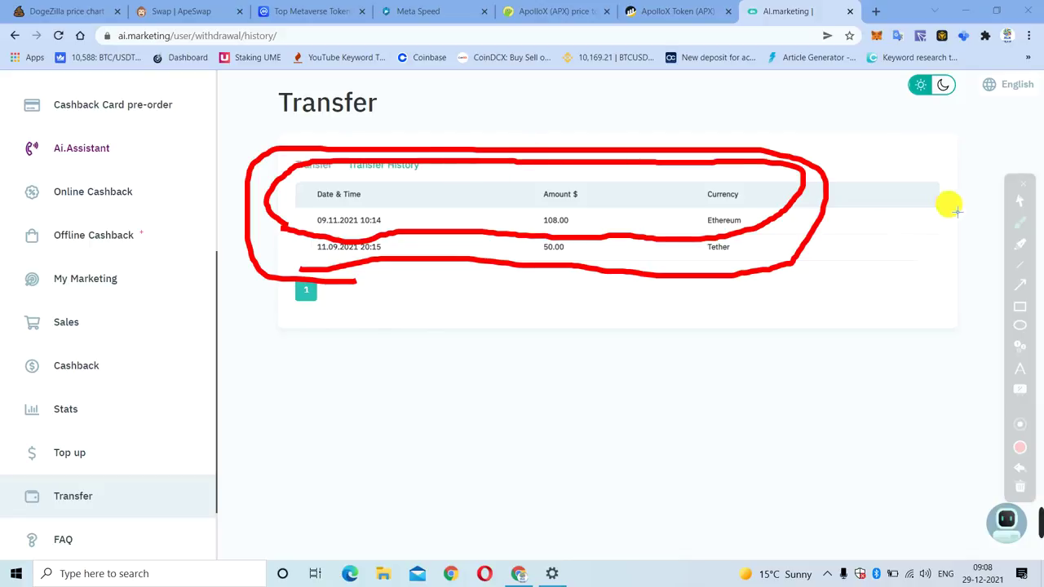
{"action": "left_click", "coordinate": [1024, 183]}
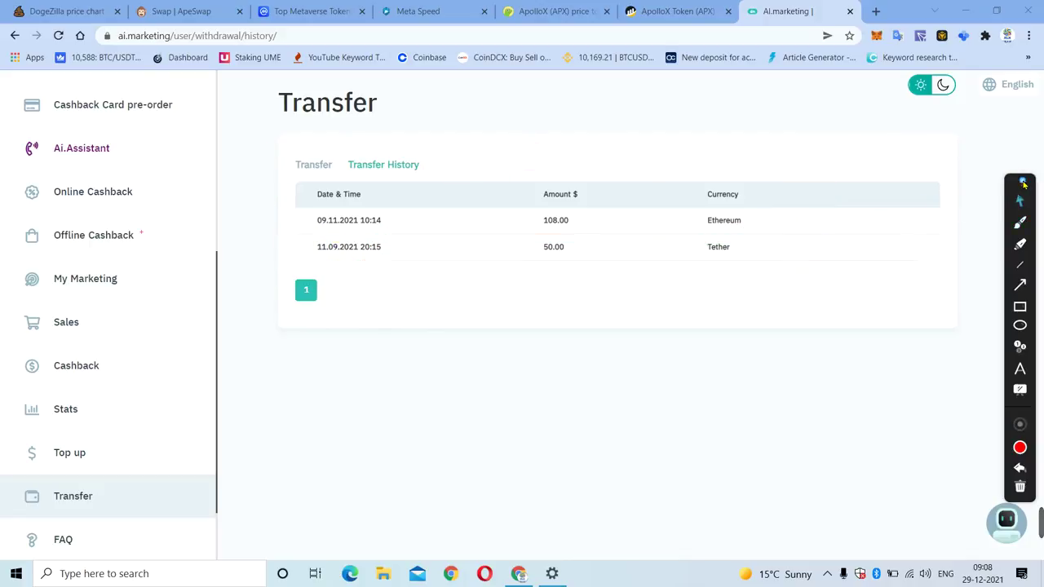
Start a new transfer of 22 USD from the cashback card and choose Tether TRC20 as the method
{"action": "left_click", "coordinate": [323, 168]}
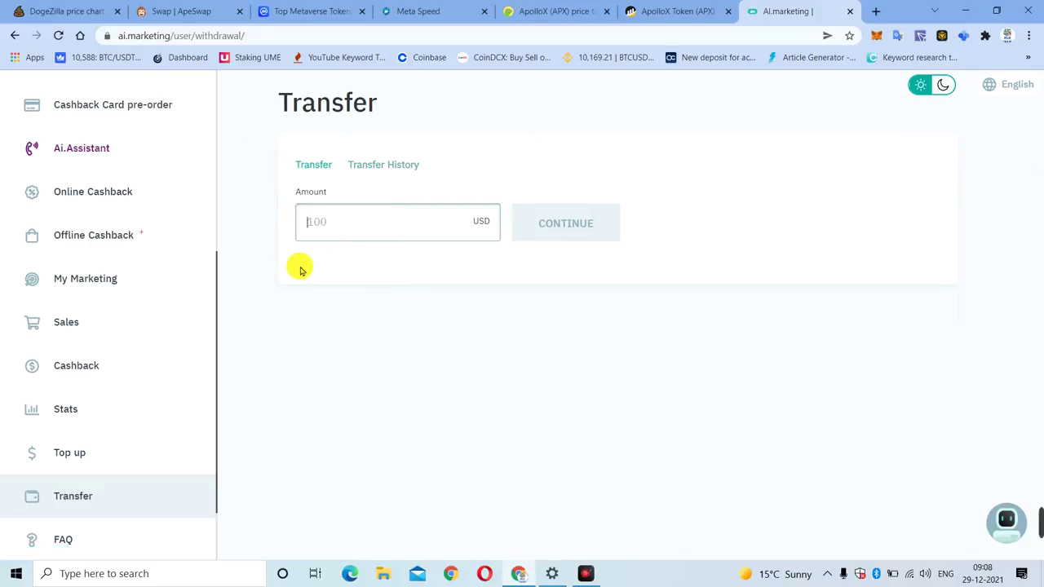
{"action": "left_click", "coordinate": [343, 234]}
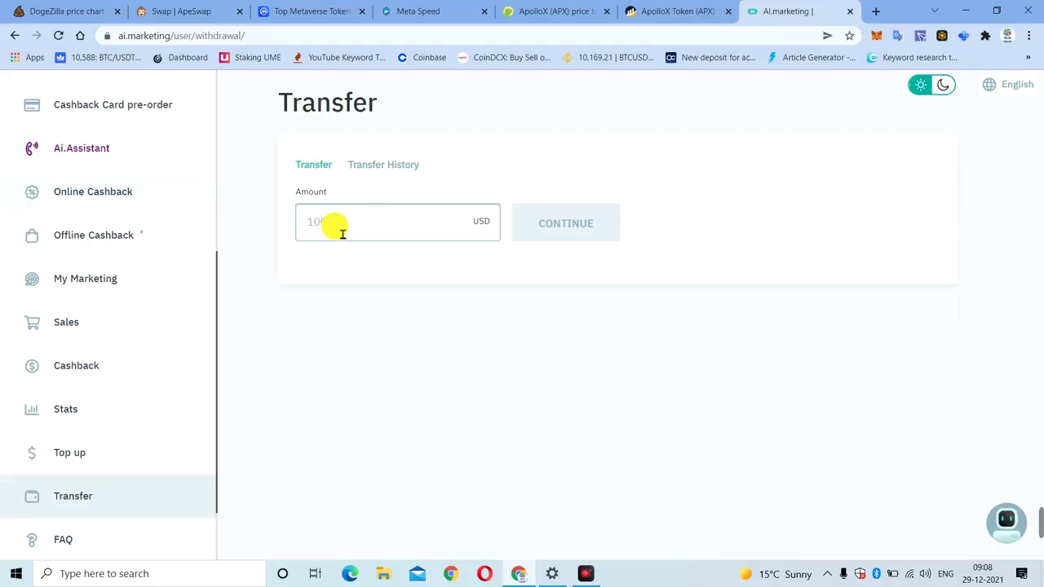
{"action": "type", "text": "22"}
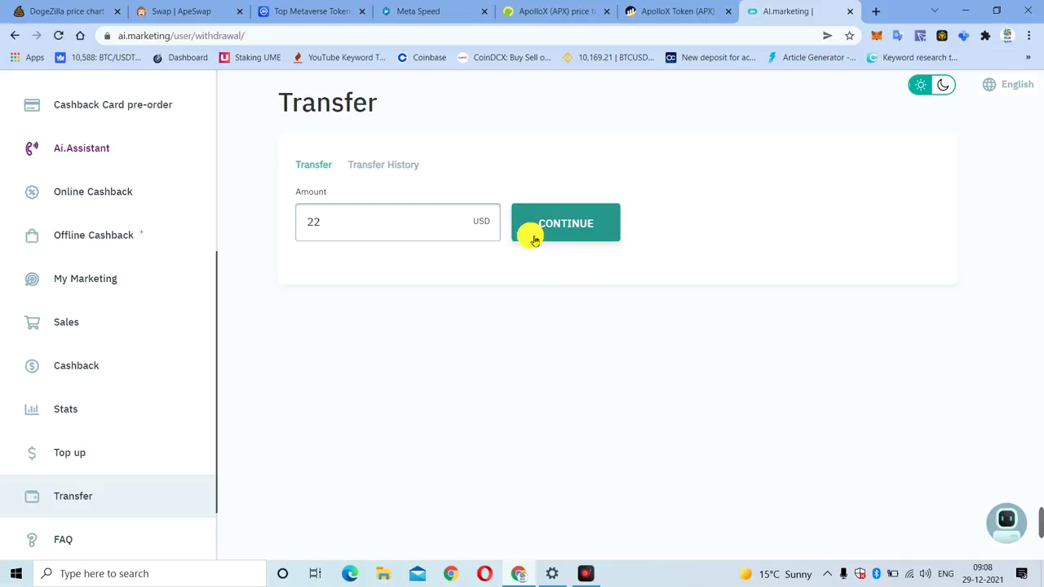
{"action": "scroll", "coordinate": [109, 405], "scroll_direction": "down", "scroll_amount": 1}
{"action": "scroll", "coordinate": [102, 383], "scroll_direction": "down", "scroll_amount": 1}
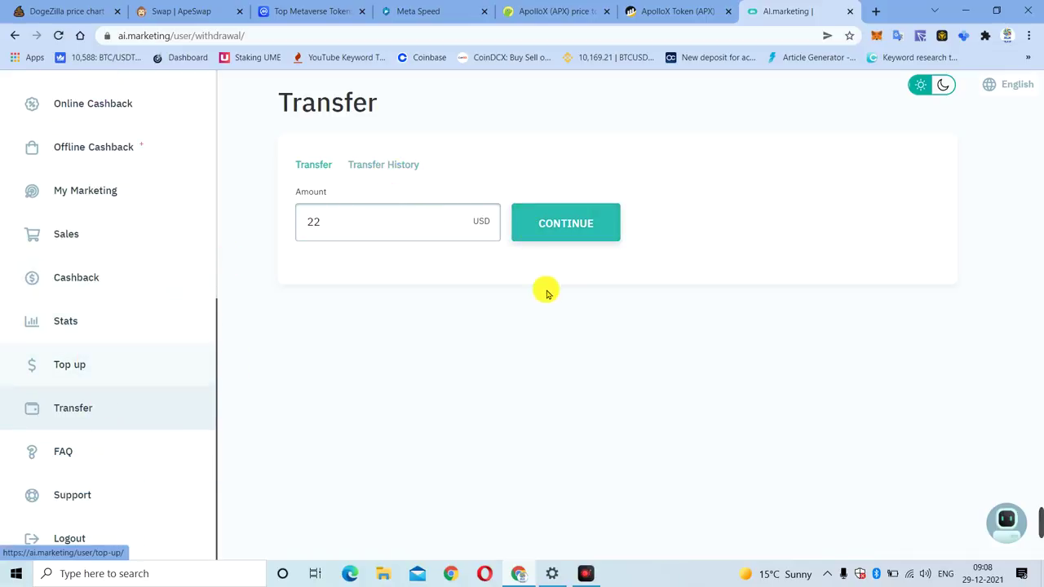
{"action": "left_click", "coordinate": [562, 237]}
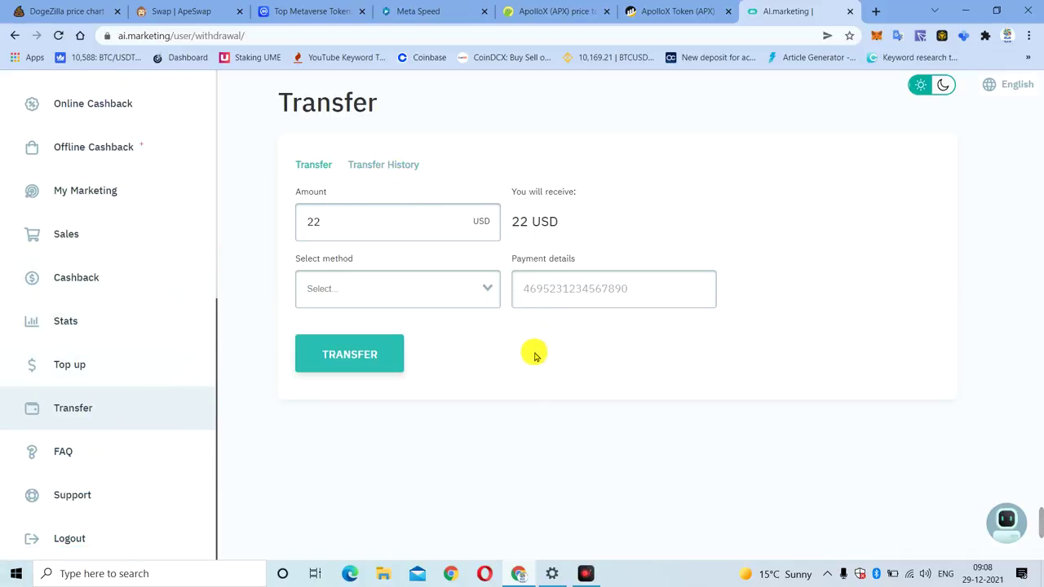
{"action": "left_click", "coordinate": [447, 295]}
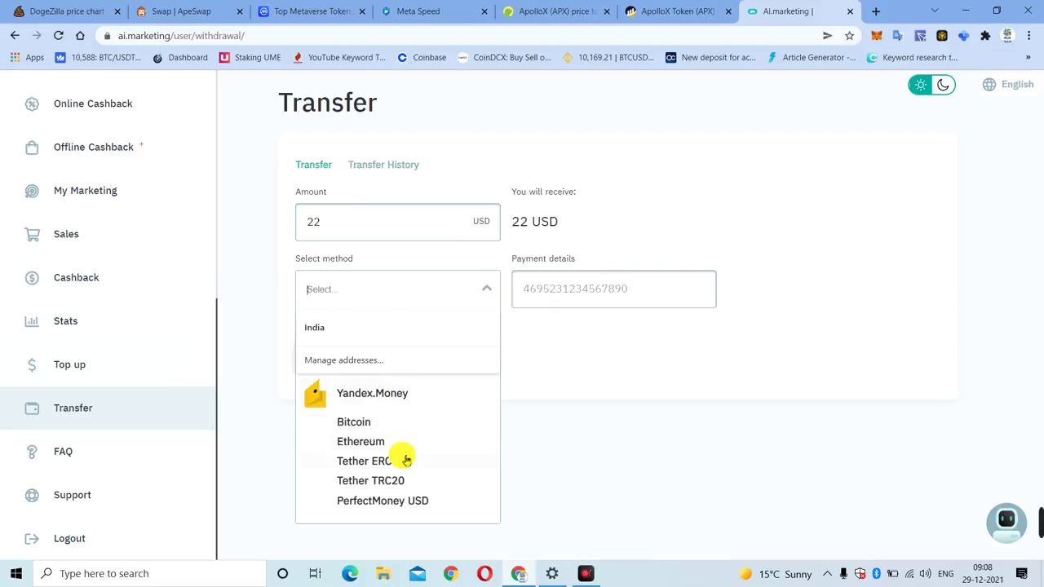
{"action": "left_click", "coordinate": [416, 486]}
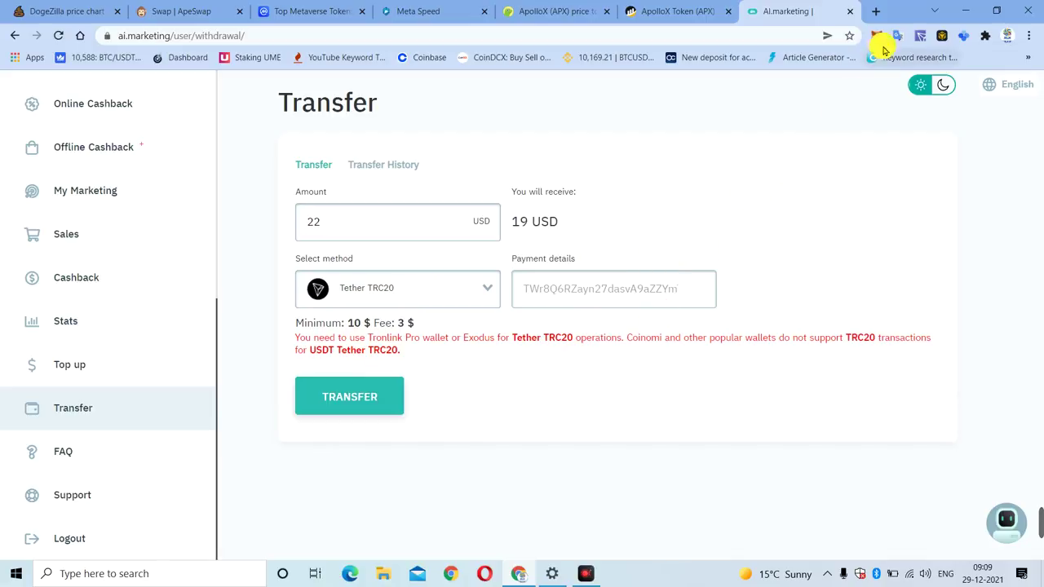
Copy the TRON wallet address from the wallet extension and paste it into the transfer's payment details
{"action": "left_click", "coordinate": [919, 36]}
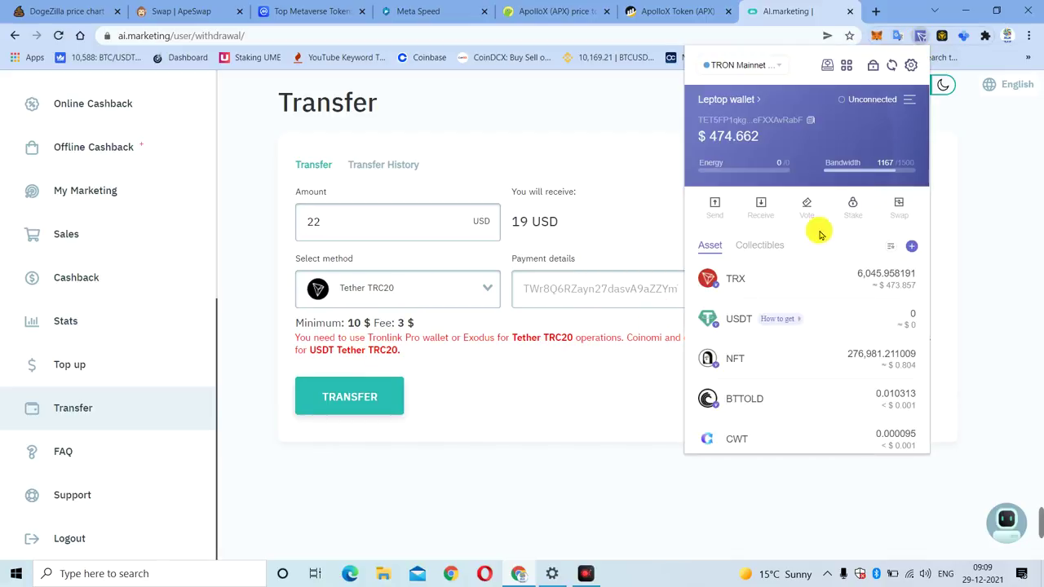
{"action": "left_click", "coordinate": [814, 122]}
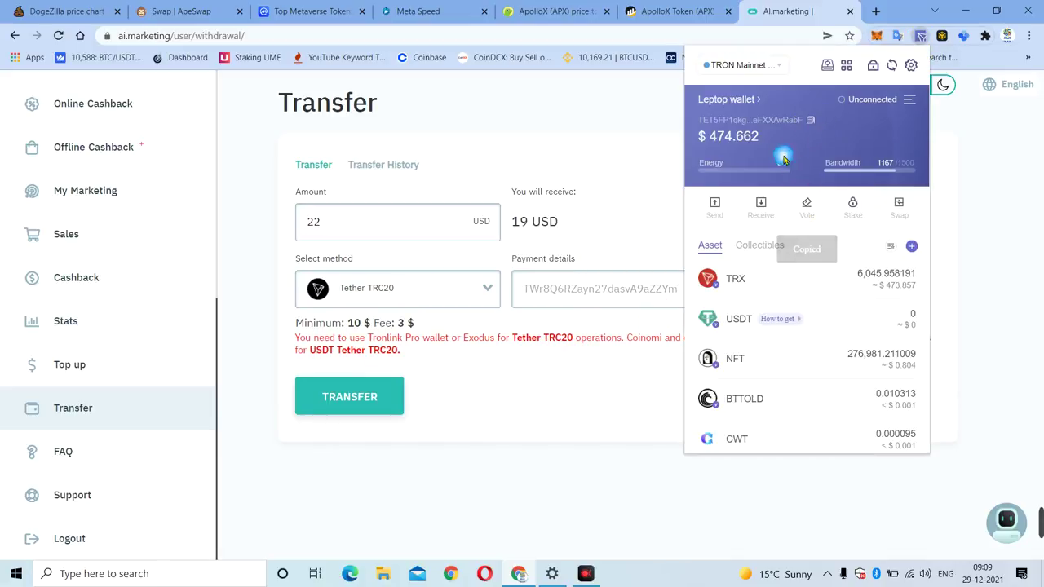
{"action": "left_click", "coordinate": [618, 286]}
{"action": "right_click", "coordinate": [608, 294]}
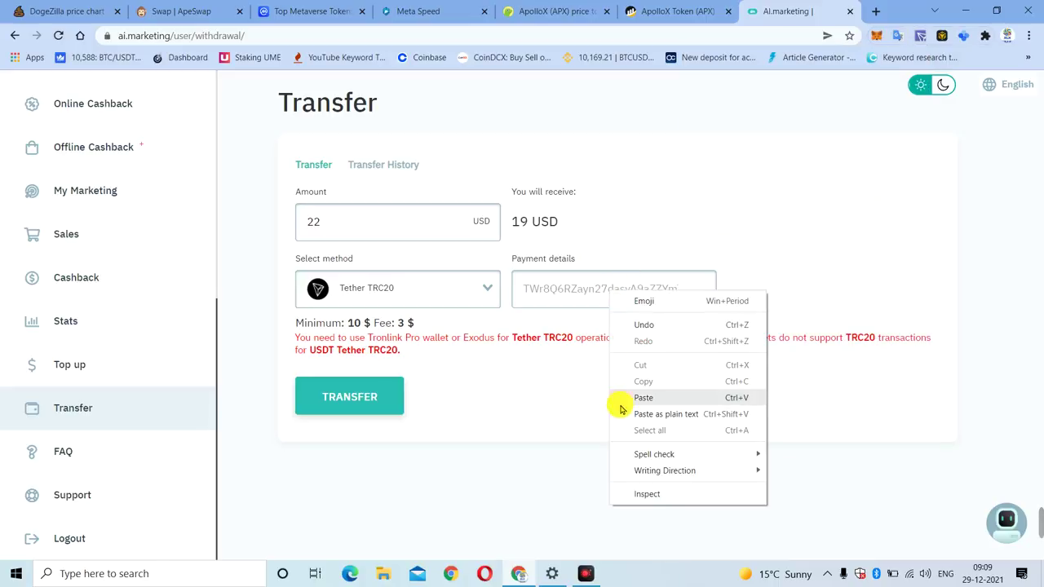
{"action": "left_click", "coordinate": [623, 396]}
Submit the transfer with Tronlink Pro as the wallet app and dismiss the confirmation message
{"action": "left_click", "coordinate": [353, 400]}
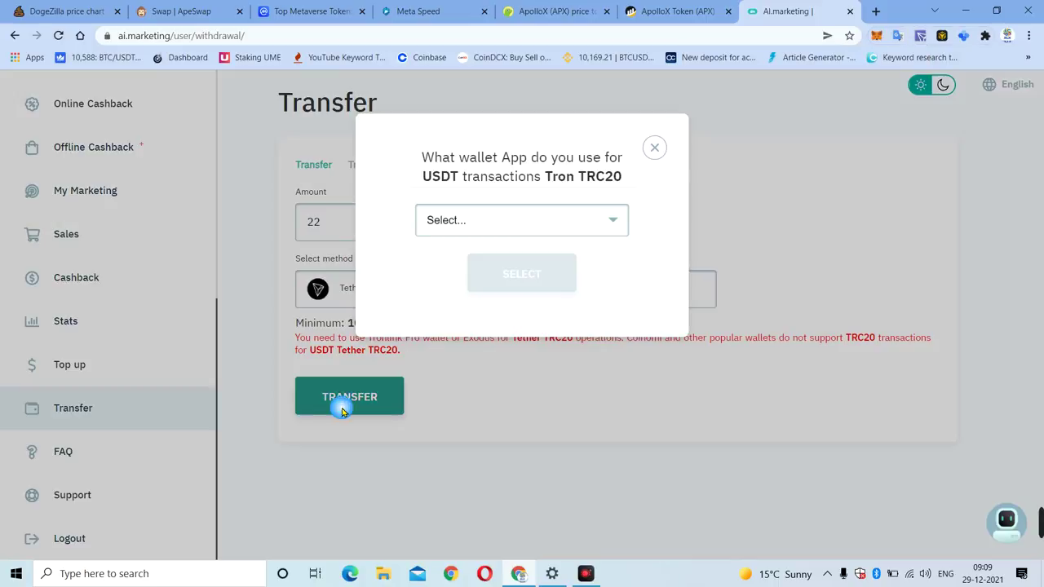
{"action": "left_click", "coordinate": [523, 224]}
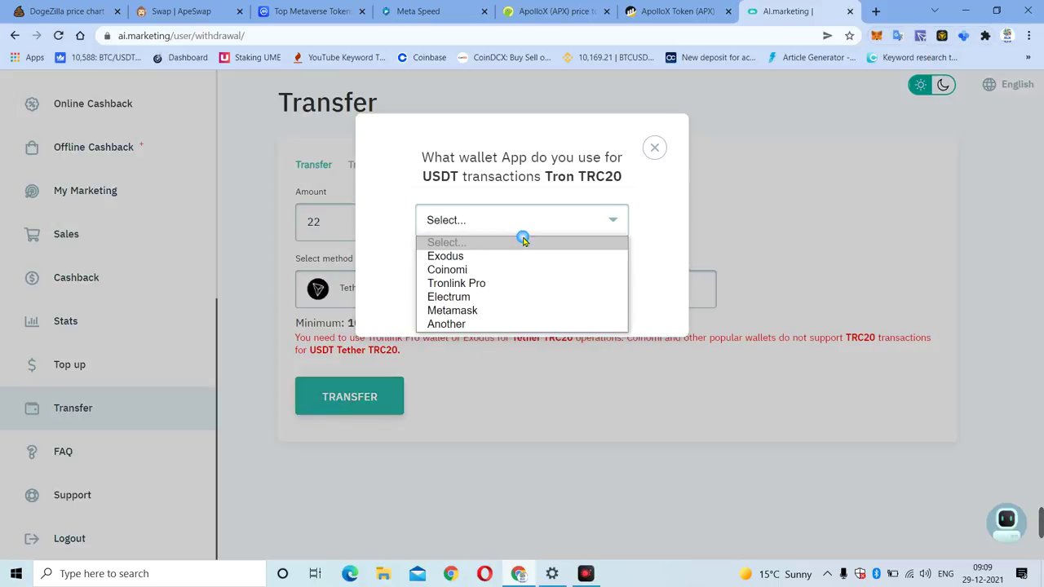
{"action": "left_click", "coordinate": [496, 282]}
{"action": "left_click", "coordinate": [522, 274]}
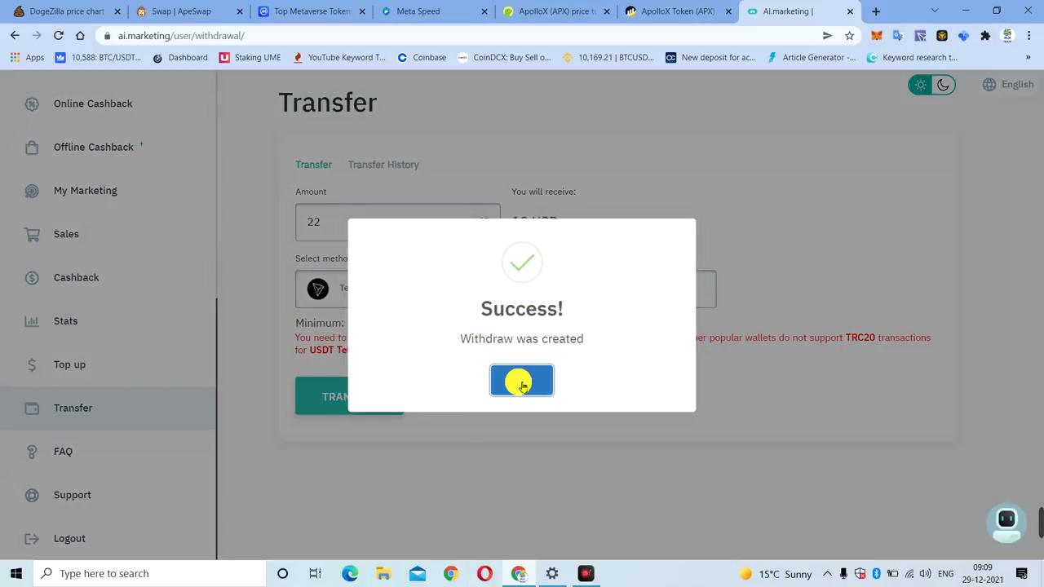
{"action": "left_click", "coordinate": [523, 384]}
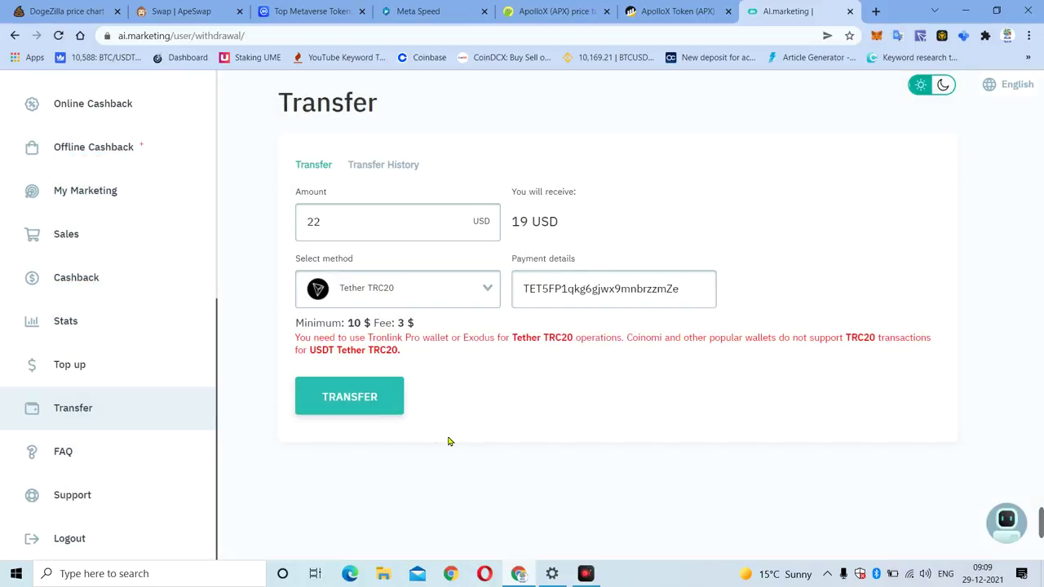
Reload the Transfer page to check the cashback balance and view the transfer history
{"action": "scroll", "coordinate": [135, 296], "scroll_direction": "up", "scroll_amount": 5}
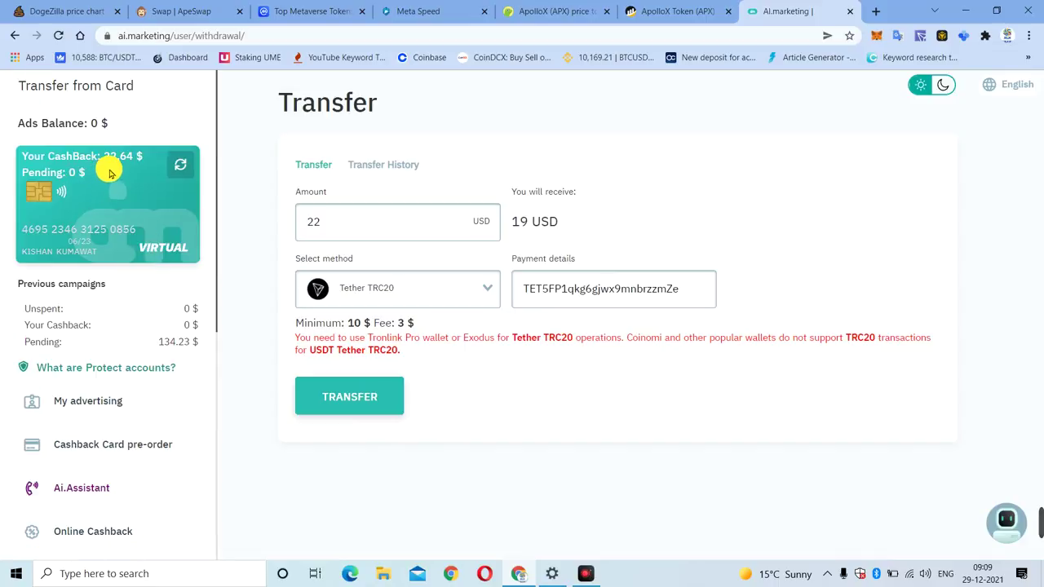
{"action": "left_click", "coordinate": [59, 36]}
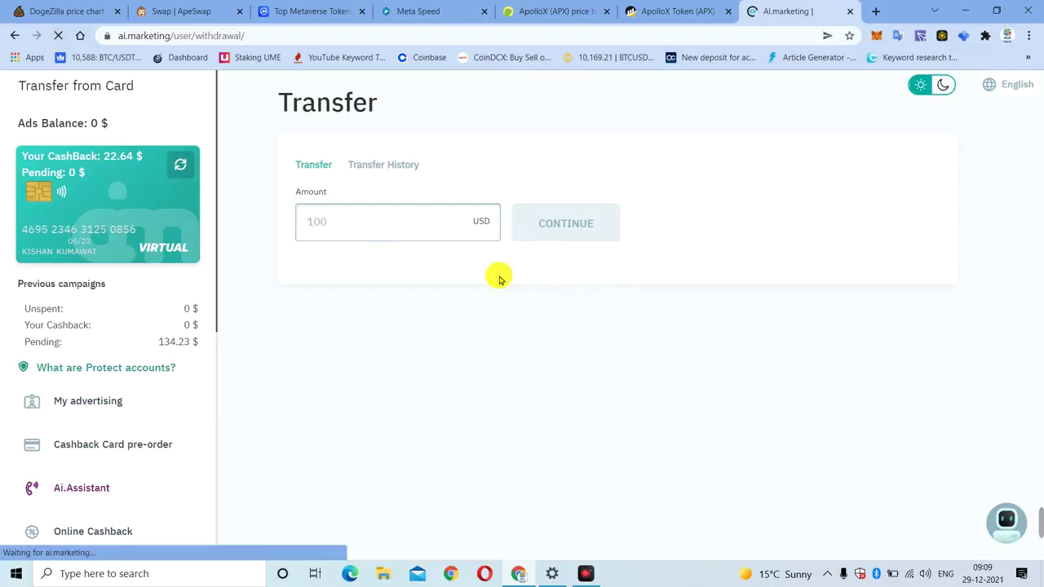
{"action": "left_click", "coordinate": [403, 164]}
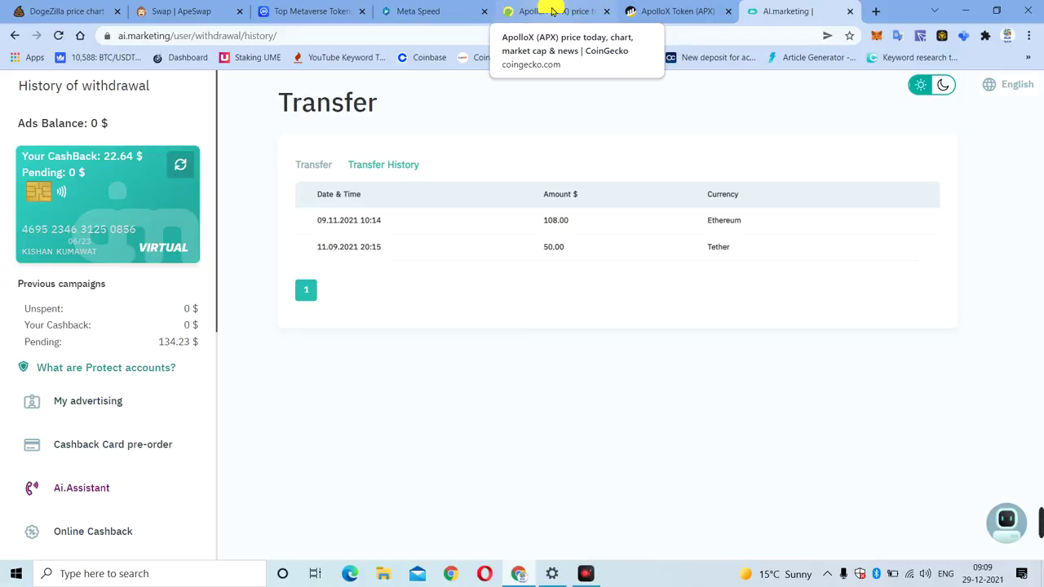
{"action": "left_click", "coordinate": [588, 579]}
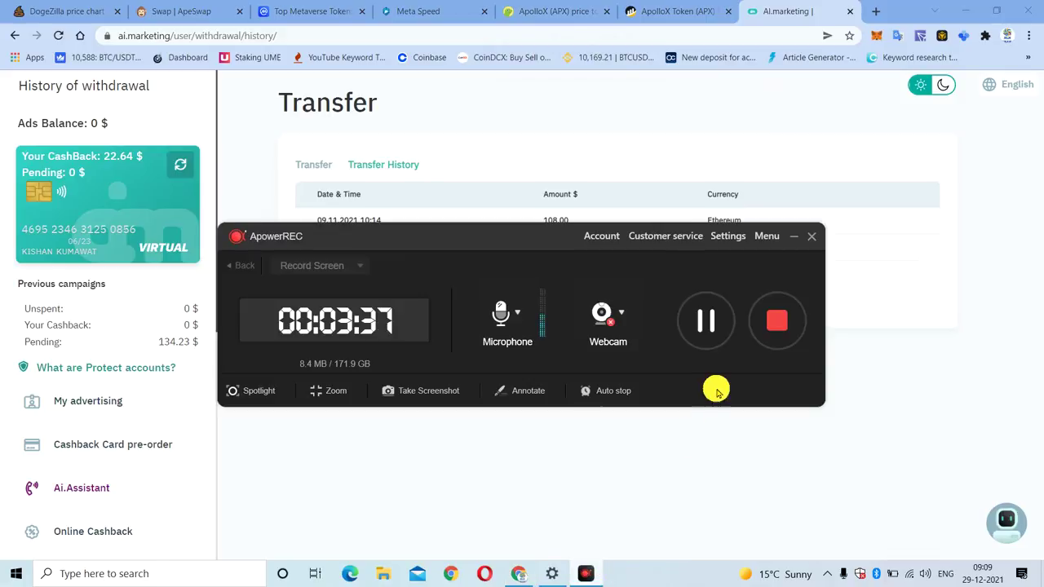